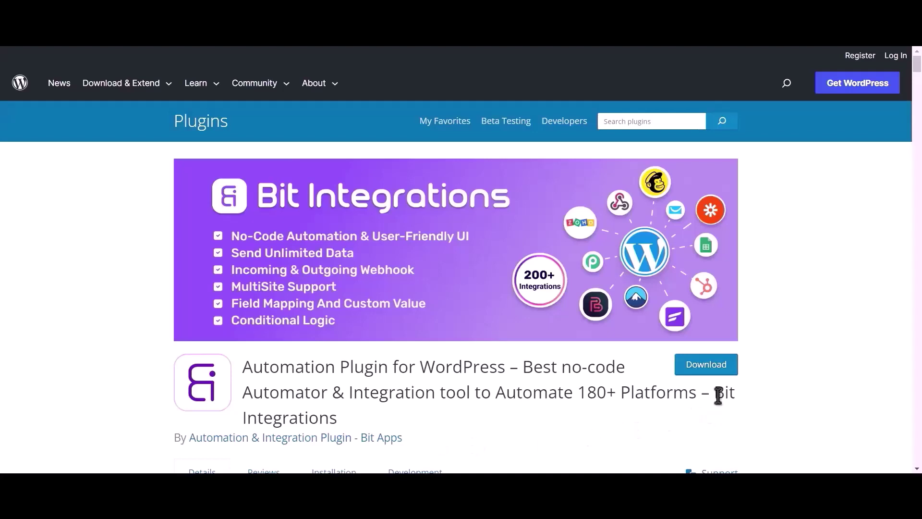
# Step: Select the 'Bit Integrations' plugin name in the WordPress.org listing title
pyautogui.moveTo(715, 392); pyautogui.dragTo(725, 414)
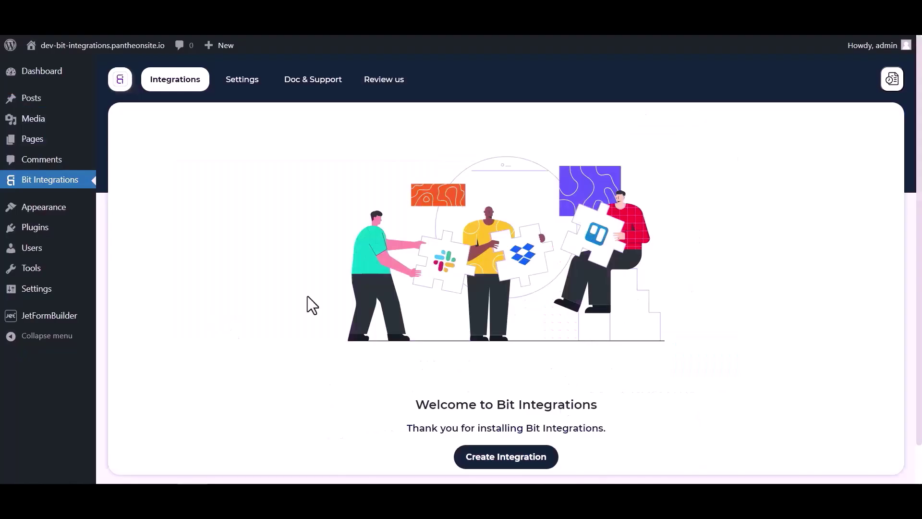
# Step: Create a new integration with a JetForm Builder trigger, copy its webhook URL and start fetching
pyautogui.scroll(-1, 307, 296)
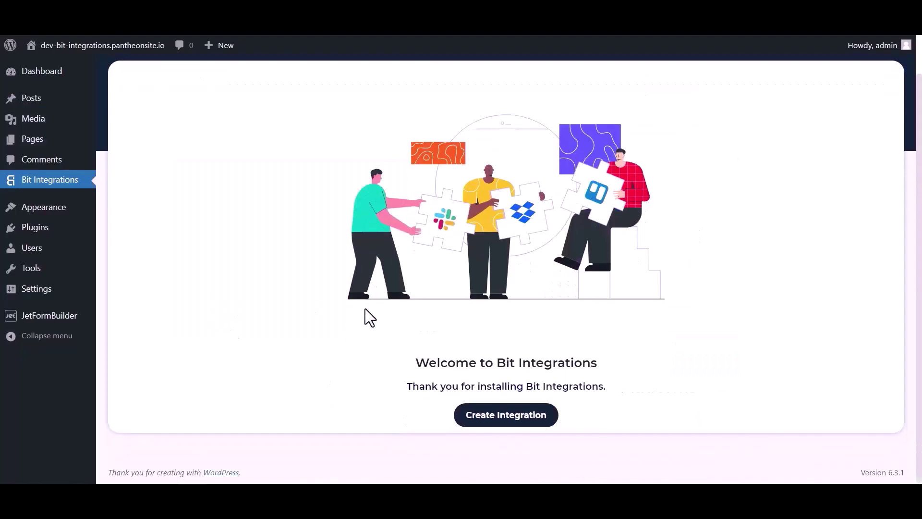
pyautogui.click(483, 418)
pyautogui.click(344, 121)
pyautogui.write('jet')
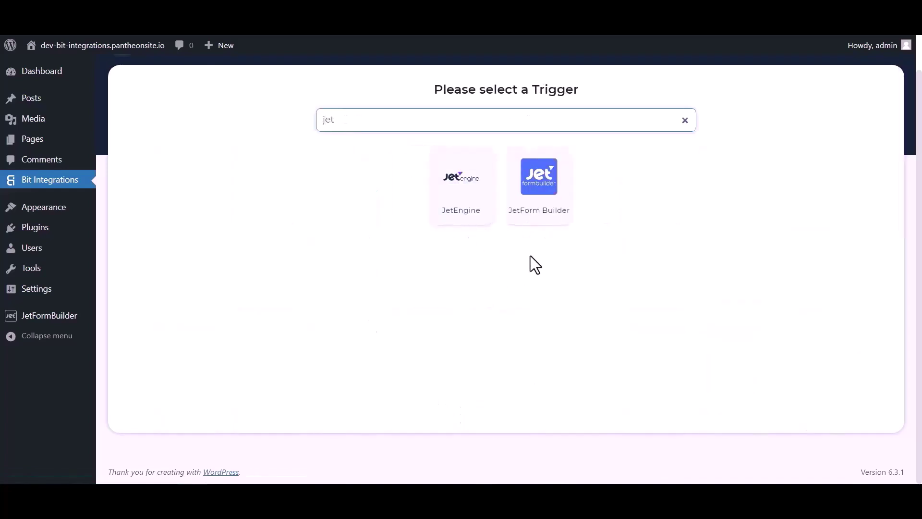
pyautogui.click(539, 205)
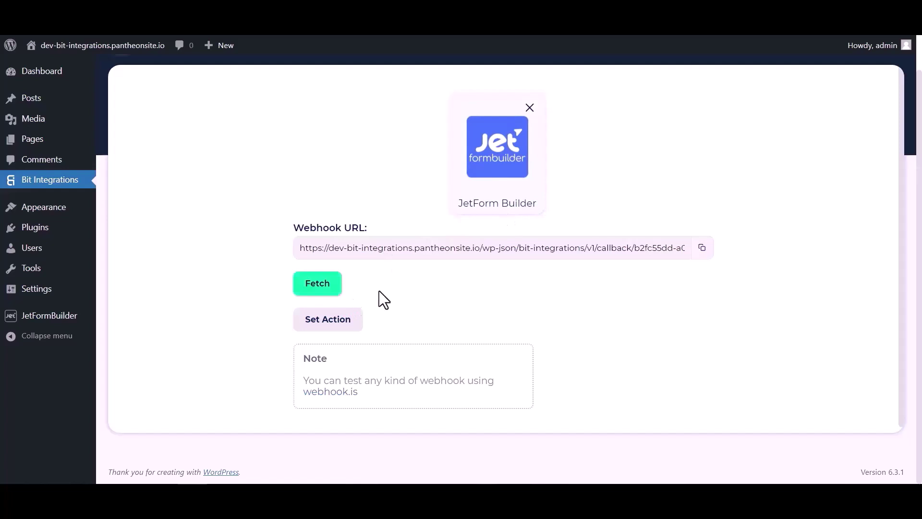
pyautogui.click(699, 249)
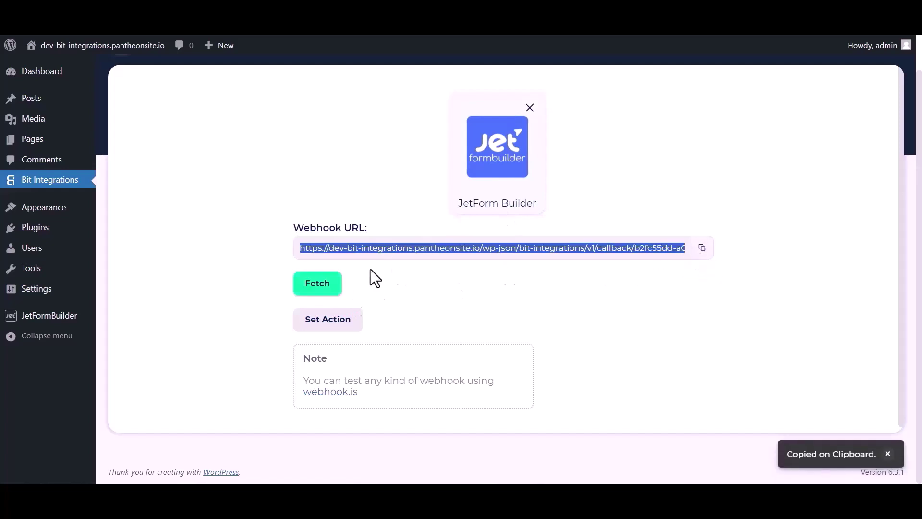
pyautogui.click(322, 290)
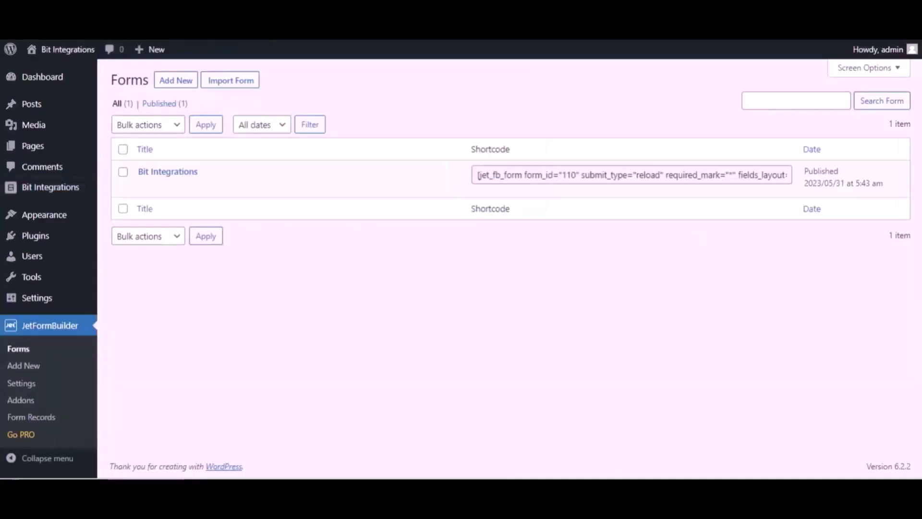
# Step: Open the Bit Integrations form for editing and expand its Post Submit Actions settings
pyautogui.moveTo(220, 177)
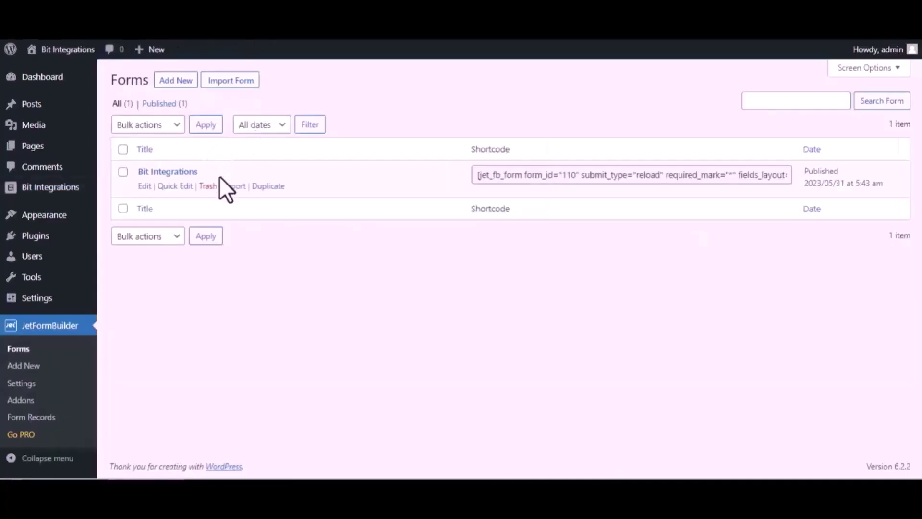
pyautogui.click(144, 187)
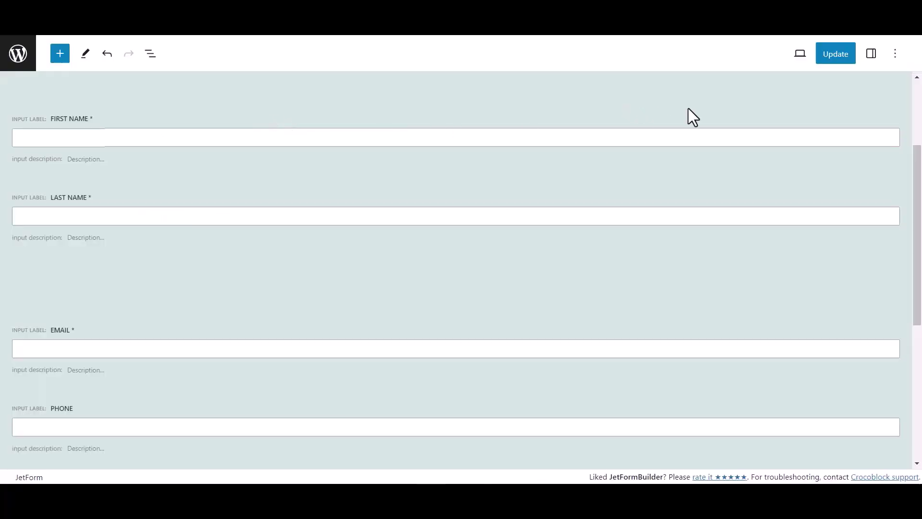
pyautogui.click(871, 55)
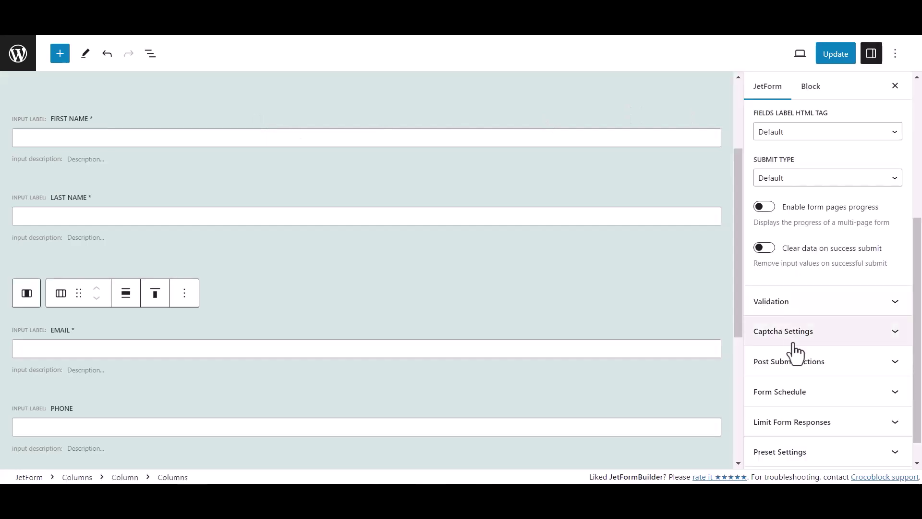
pyautogui.scroll(-2, 792, 346)
pyautogui.click(831, 336)
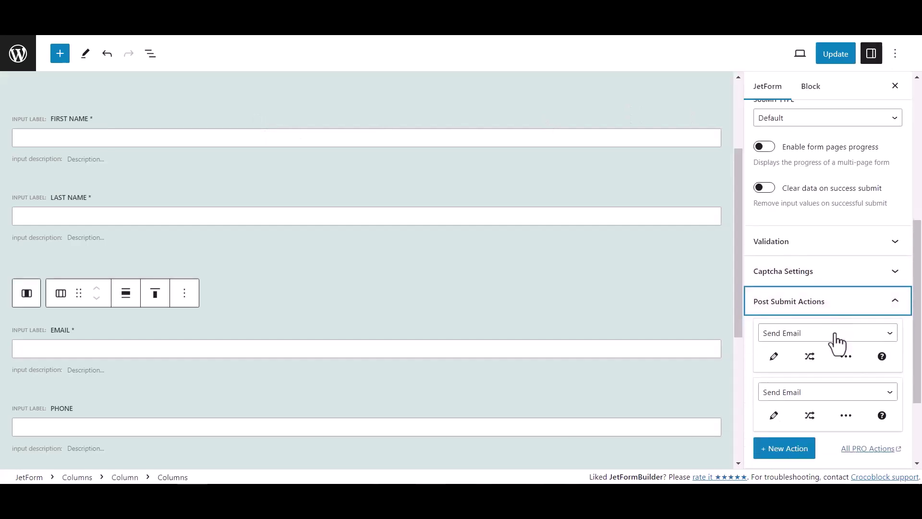
pyautogui.scroll(-3, 836, 338)
# Step: Make the first post-submit action Call Webhook with the pasted Bit Integrations webhook URL
pyautogui.click(774, 236)
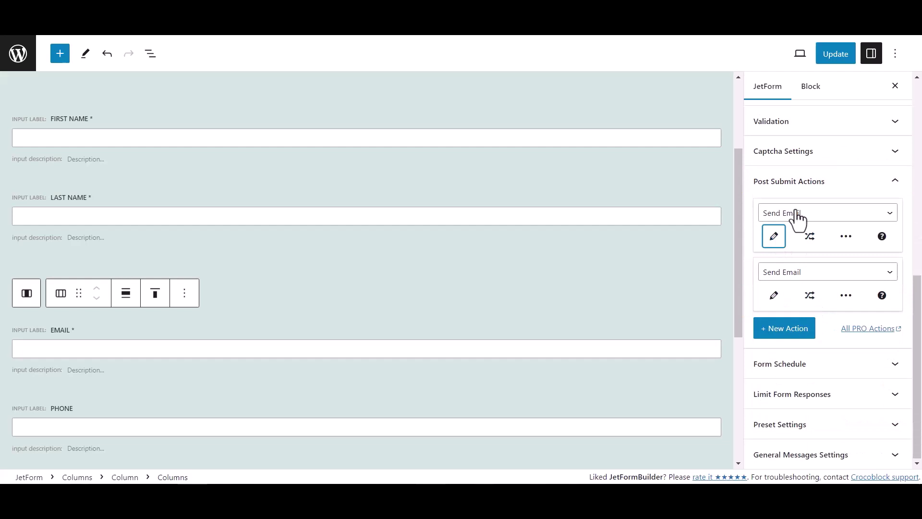
pyautogui.click(797, 218)
pyautogui.click(791, 291)
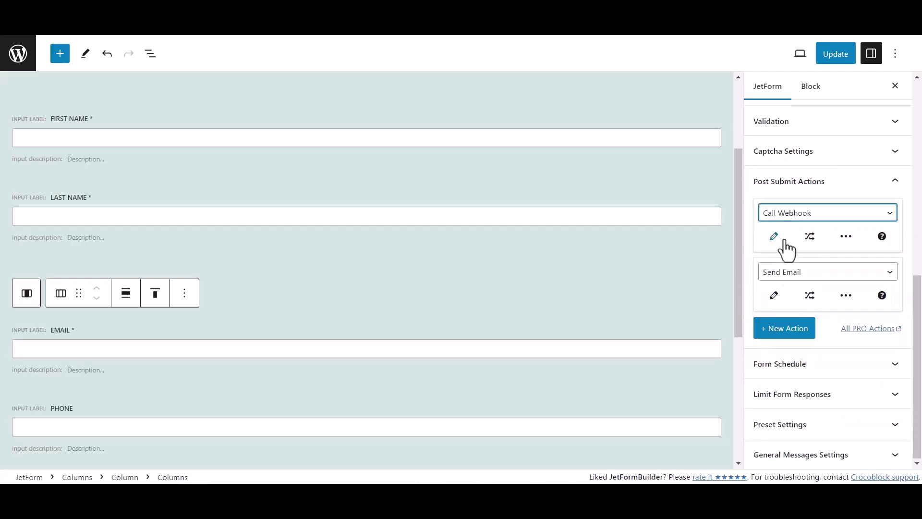
pyautogui.click(776, 237)
pyautogui.click(366, 253)
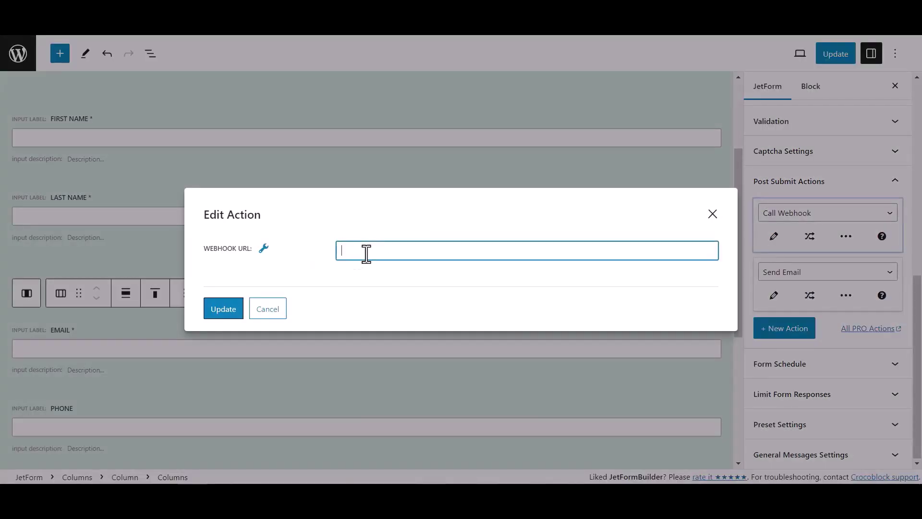
pyautogui.hotkey('ctrl', 'v')
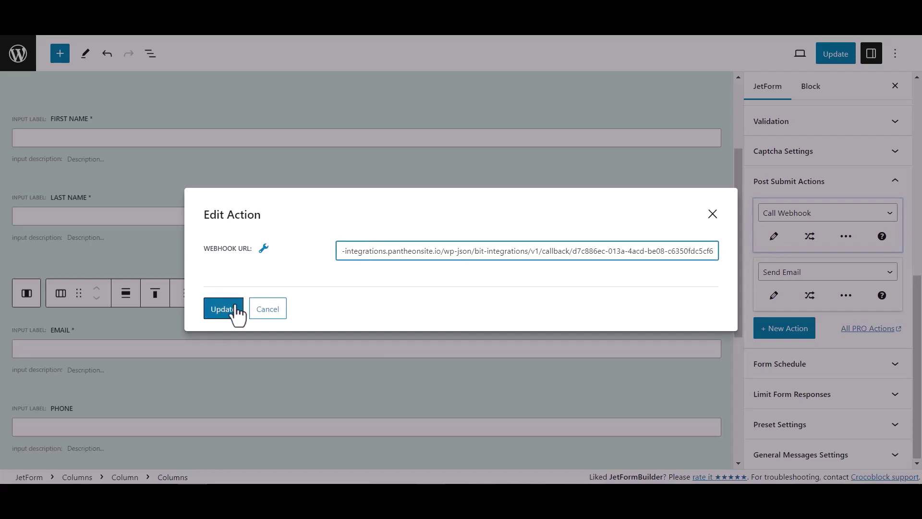
pyautogui.click(235, 309)
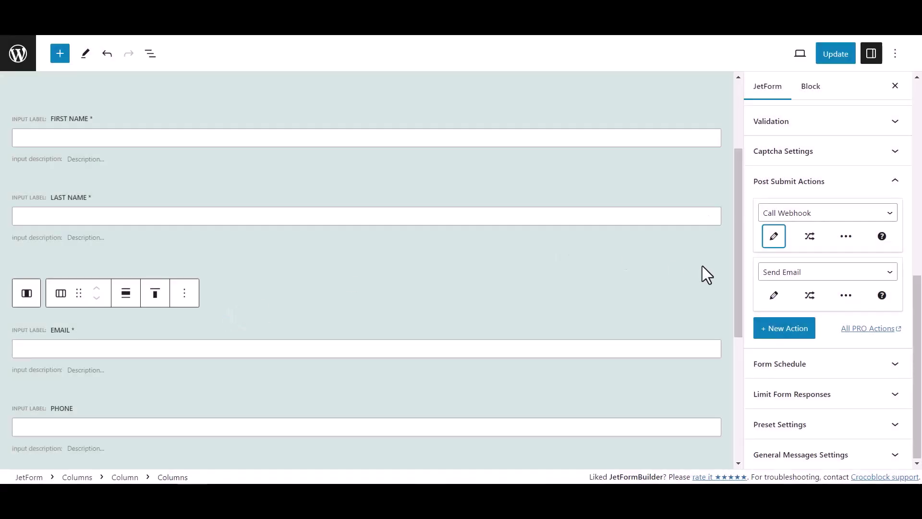
# Step: Update the form, then enter first name Bit and last name Integrations on the front end
pyautogui.click(848, 56)
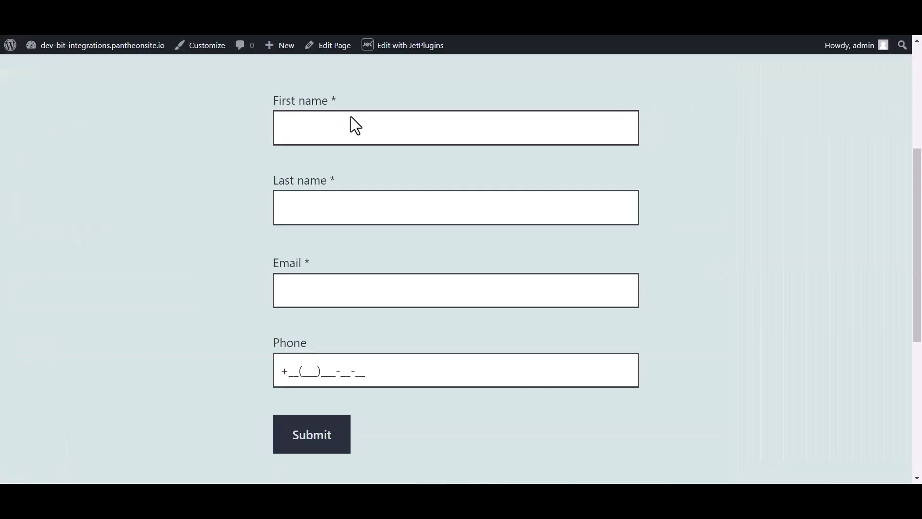
pyautogui.click(320, 123)
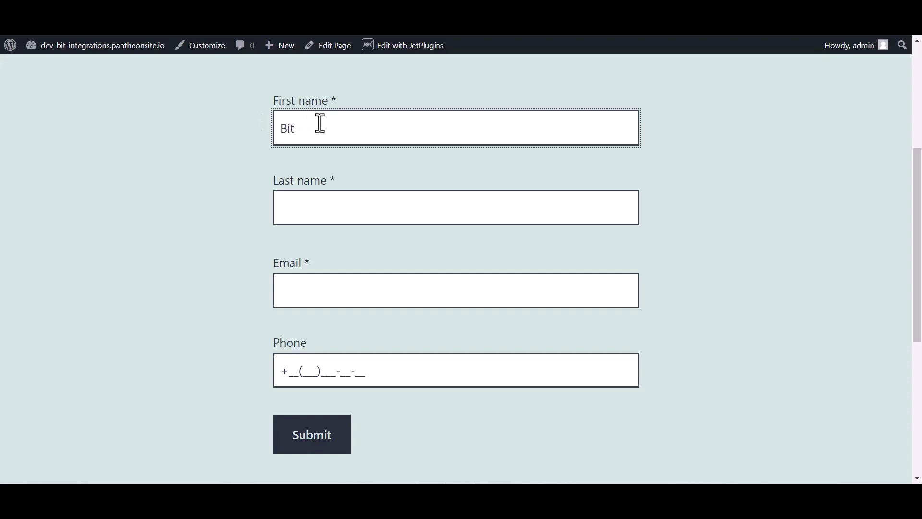
pyautogui.click(311, 210)
pyautogui.write('Int')
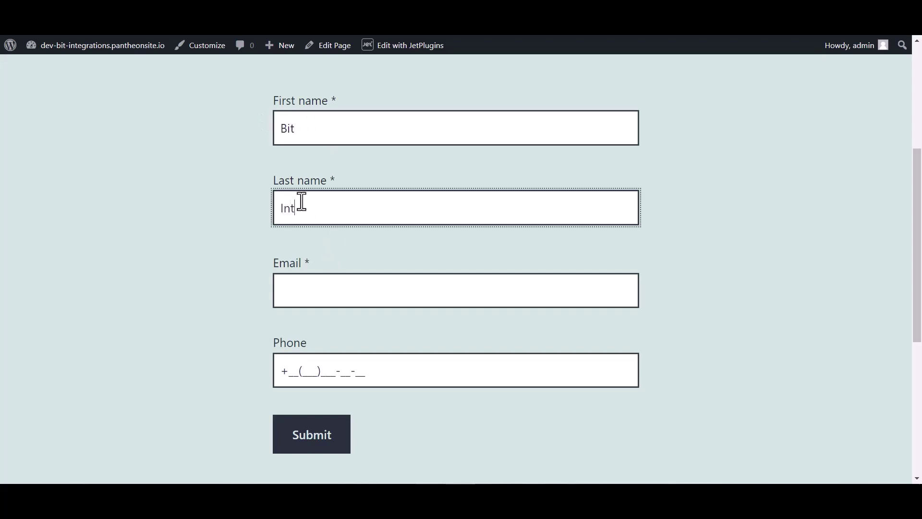
pyautogui.write('egrations')
# Step: Enter the email address and phone number, then submit the form
pyautogui.click(303, 298)
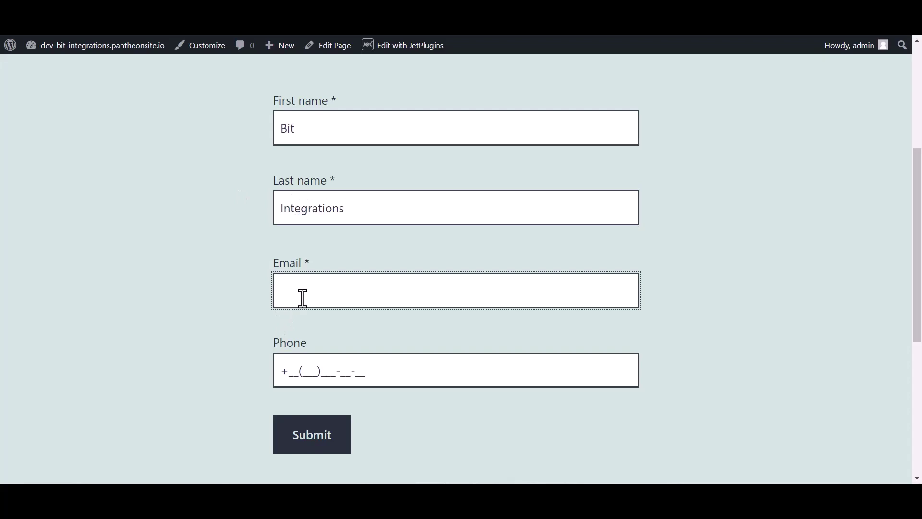
pyautogui.click(313, 366)
pyautogui.write('44(455)5')
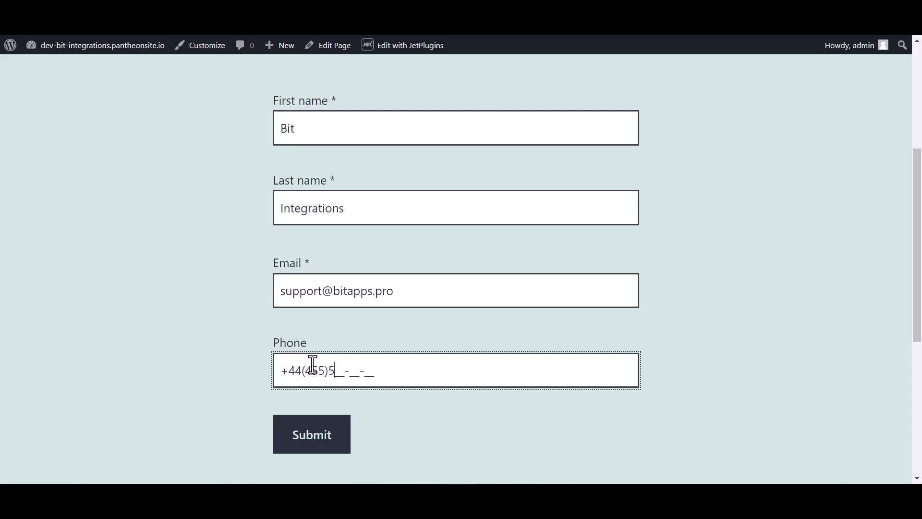
pyautogui.write('66-6')
pyautogui.click(312, 444)
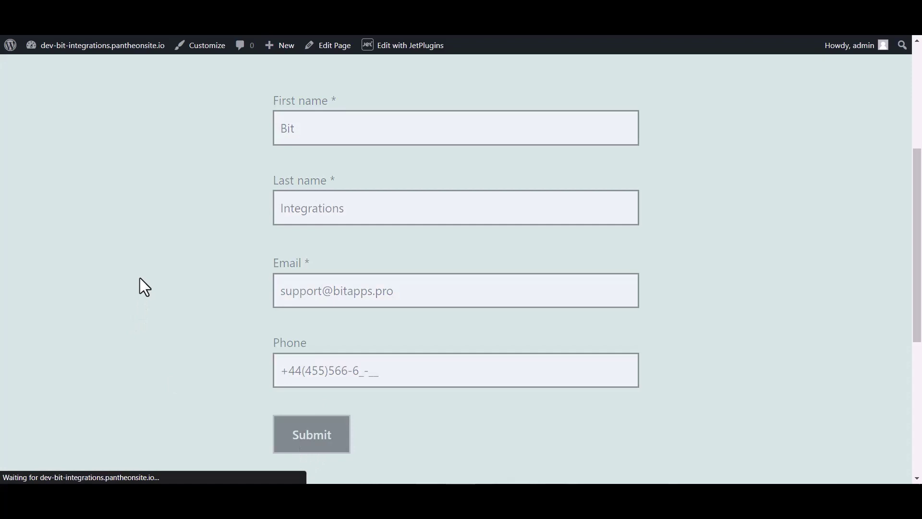
# Step: Scroll through the fetched submission's Value/Type response table
pyautogui.scroll(-4, 341, 235)
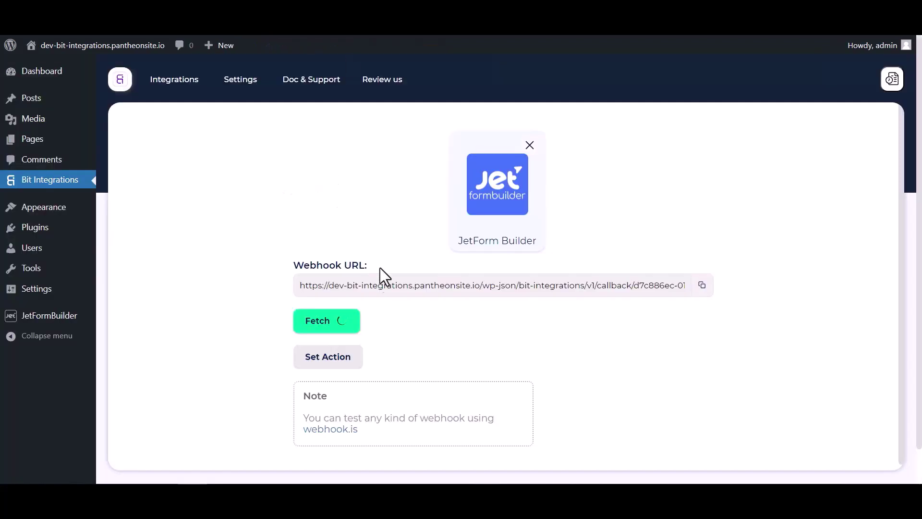
pyautogui.scroll(-4, 447, 305)
pyautogui.scroll(-2, 503, 312)
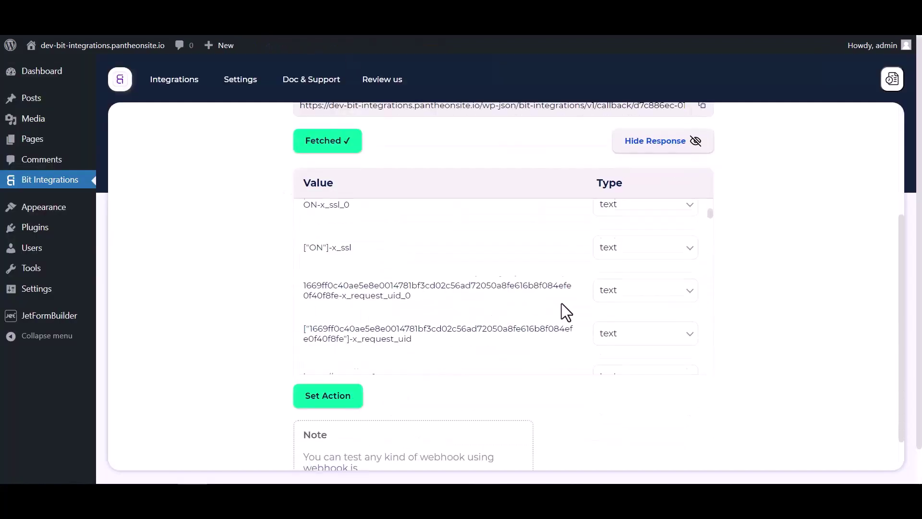
pyautogui.scroll(-10, 561, 303)
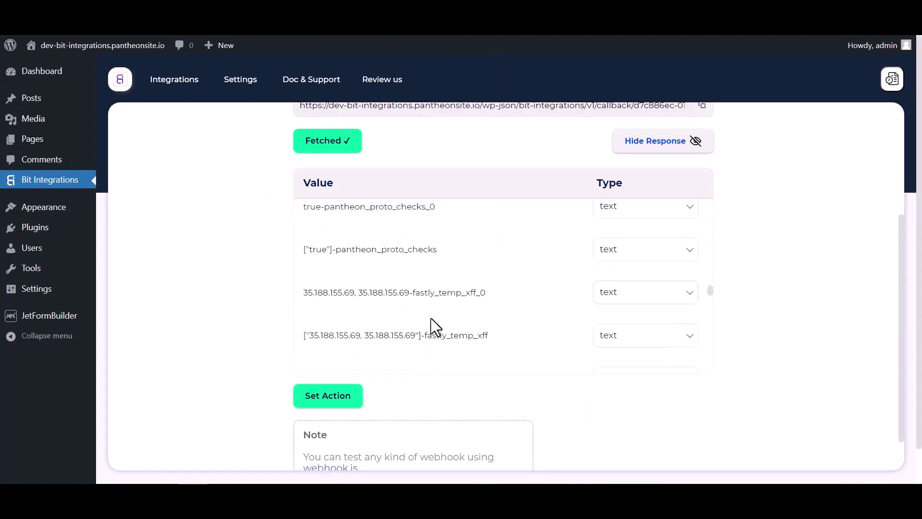
pyautogui.scroll(12, 577, 297)
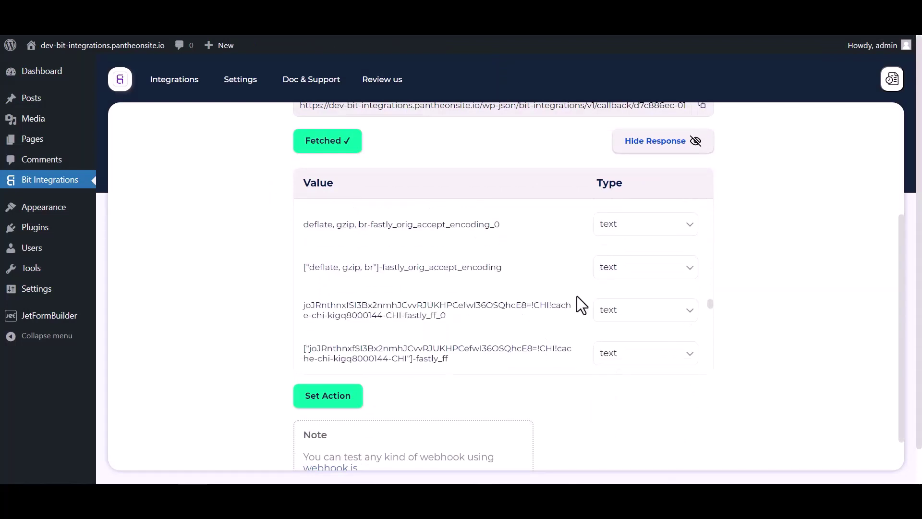
# Step: Choose Demio as the action app and open its 'Demio API Key & Secret' page
pyautogui.click(358, 402)
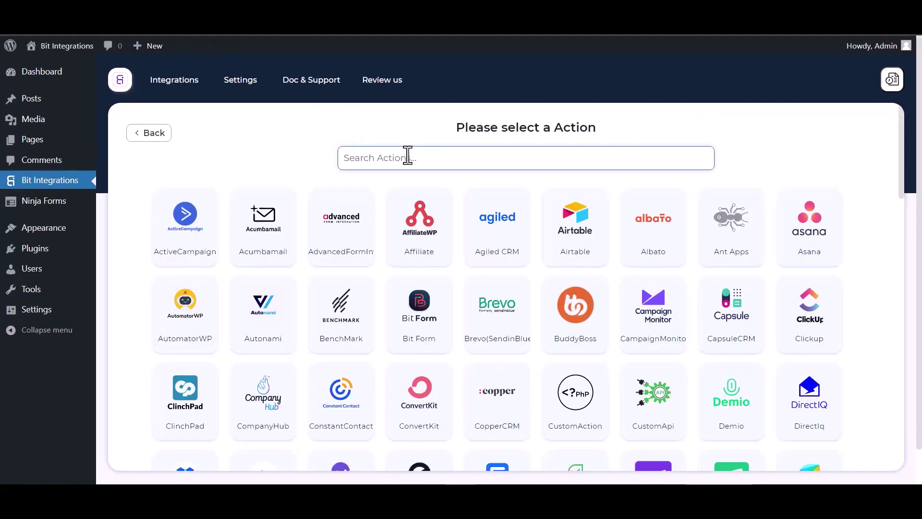
pyautogui.write('demi')
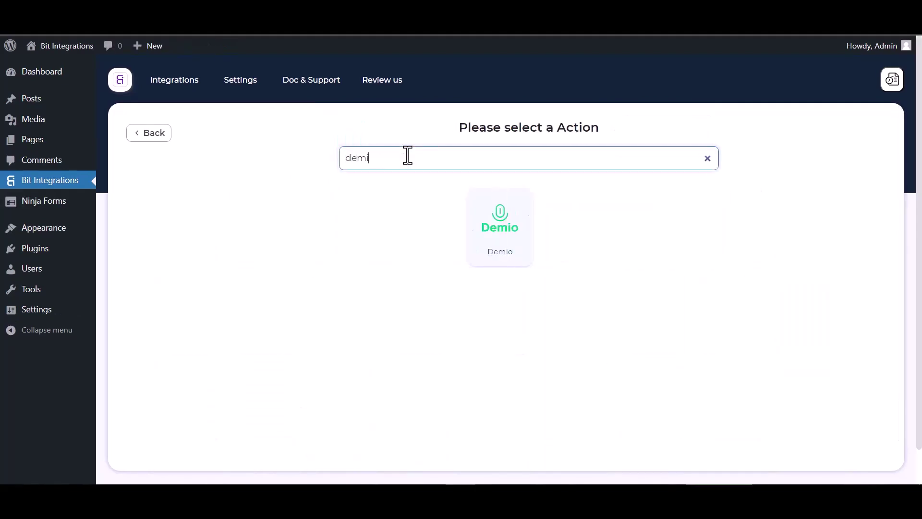
pyautogui.click(502, 250)
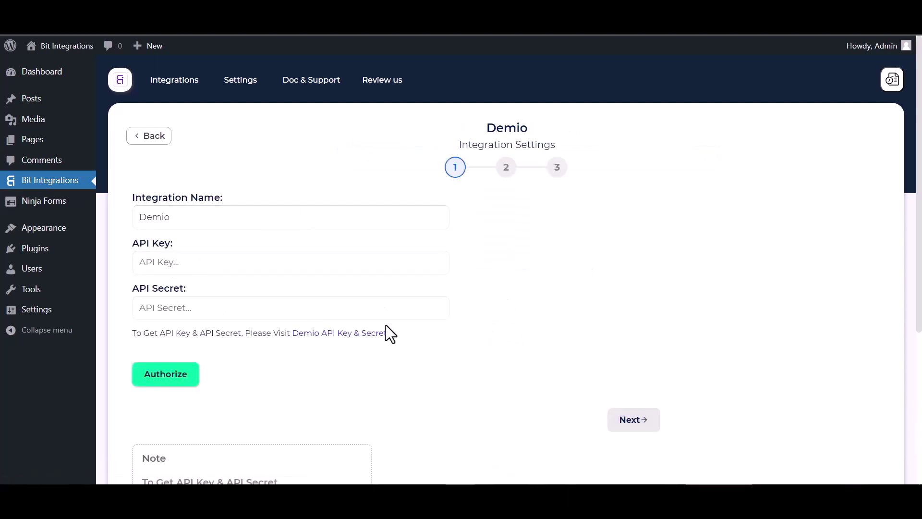
pyautogui.click(336, 334)
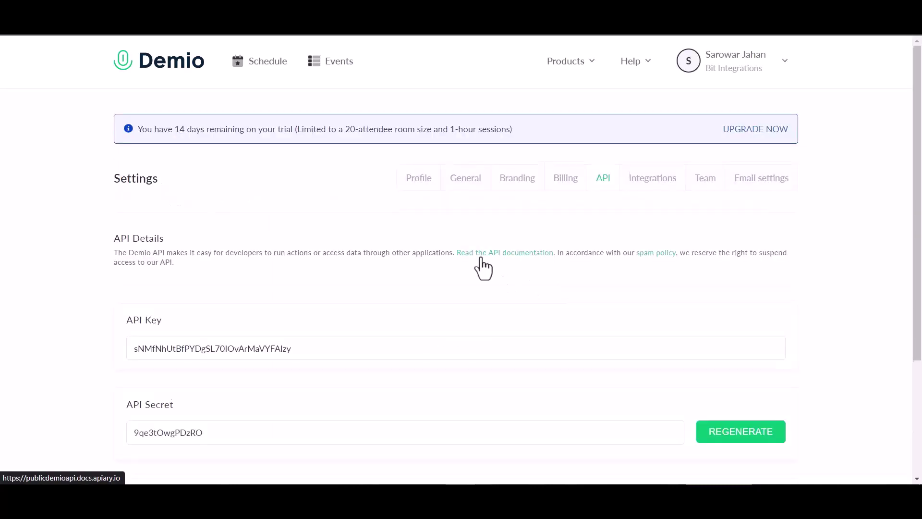
# Step: Copy the Demio API key and API secret into their fields, authorize, and continue
pyautogui.scroll(-3, 240, 278)
pyautogui.doubleClick(276, 186)
pyautogui.hotkey('ctrl', 'c')
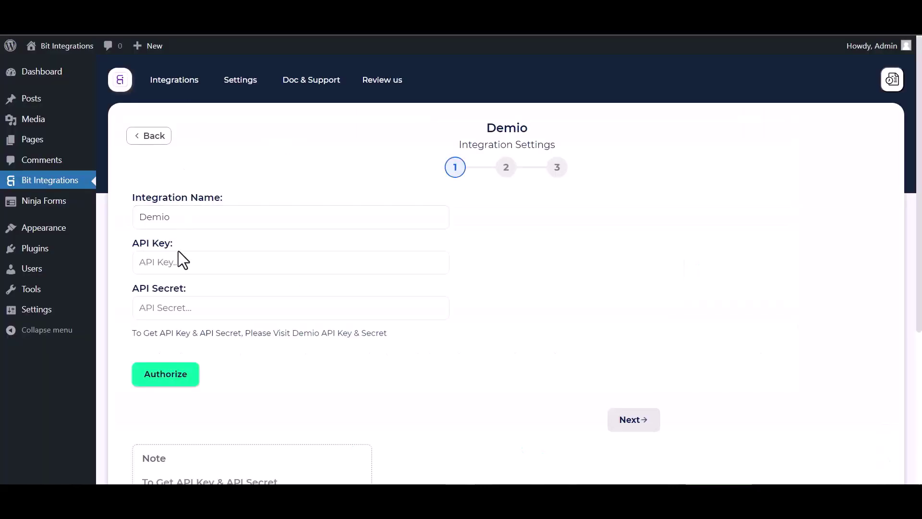
pyautogui.click(177, 260)
pyautogui.hotkey('ctrl', 'v')
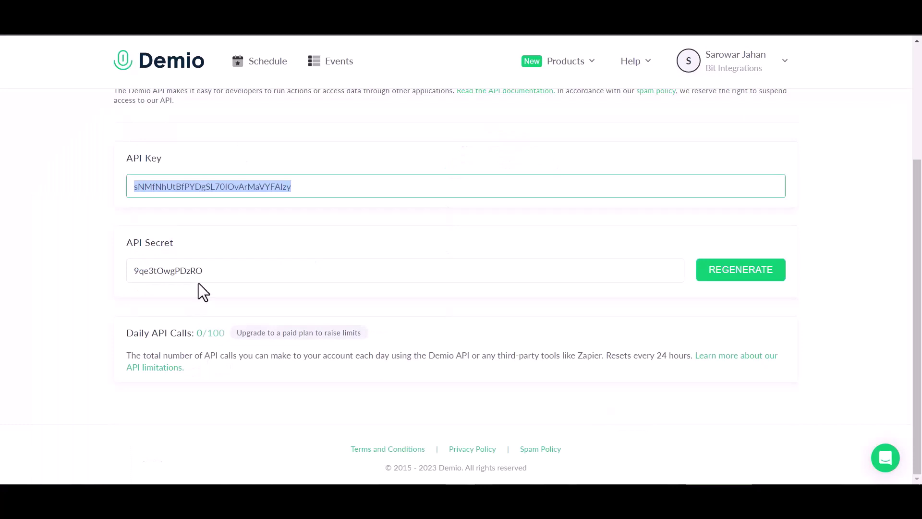
pyautogui.doubleClick(201, 280)
pyautogui.hotkey('ctrl', 'c')
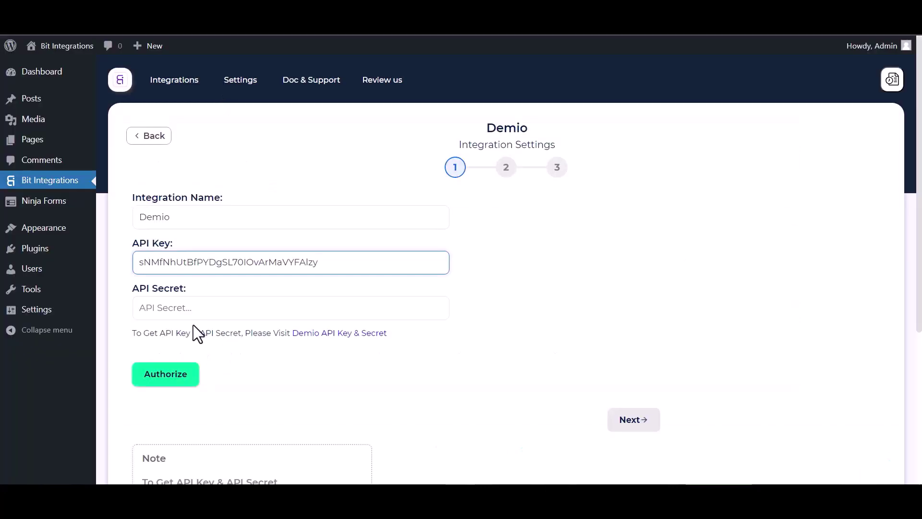
pyautogui.click(196, 307)
pyautogui.hotkey('ctrl', 'v')
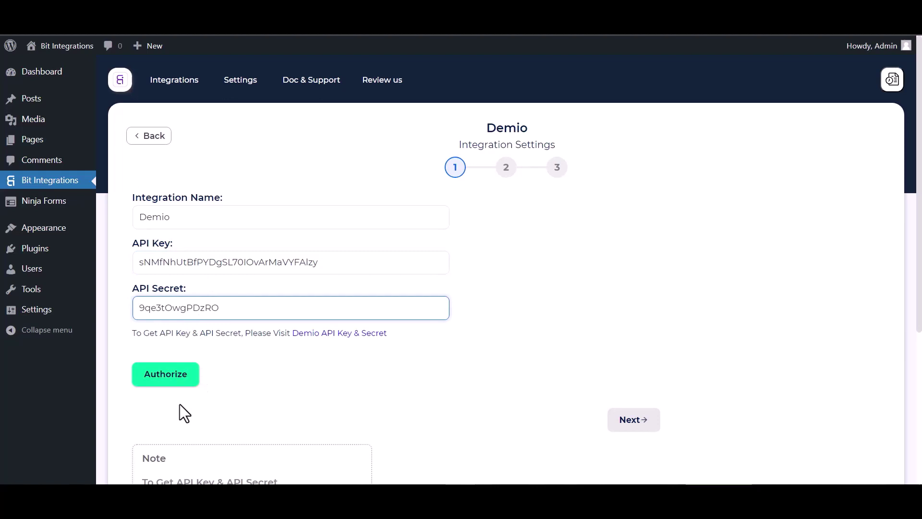
pyautogui.click(169, 386)
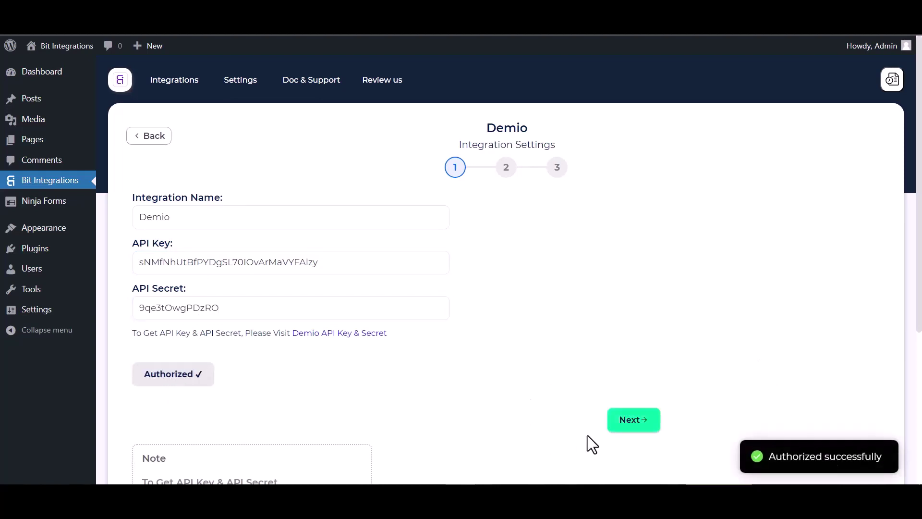
pyautogui.click(619, 426)
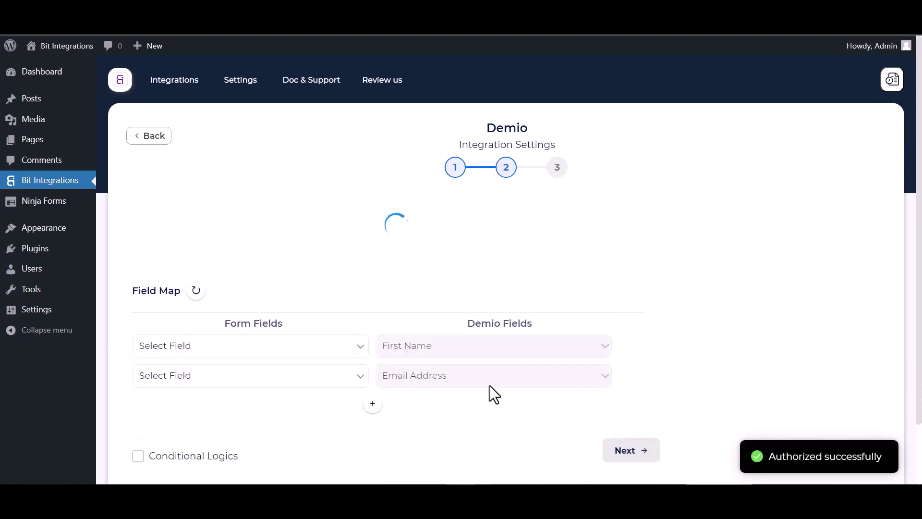
# Step: Select the Bit Integrations event and its September 30th, 2023 7:00AM EDT session
pyautogui.click(296, 234)
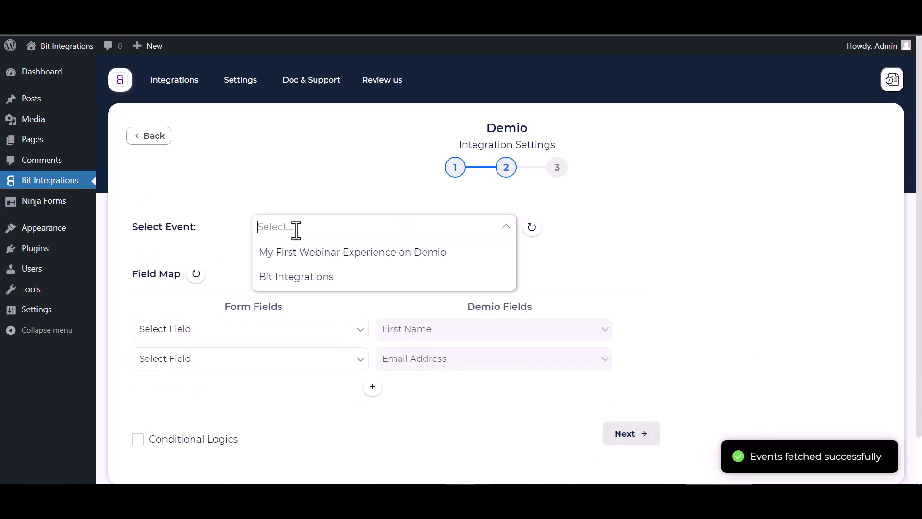
pyautogui.click(298, 286)
pyautogui.scroll(-2, 307, 216)
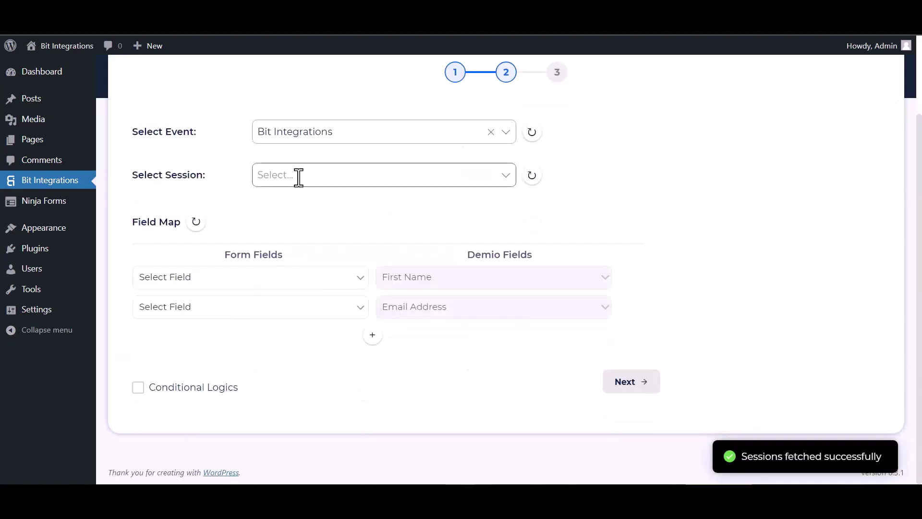
pyautogui.click(282, 178)
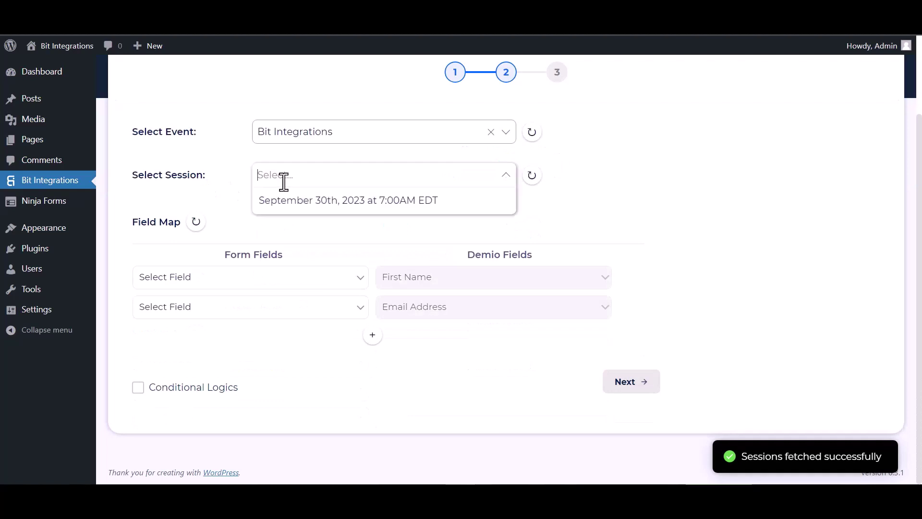
pyautogui.click(306, 200)
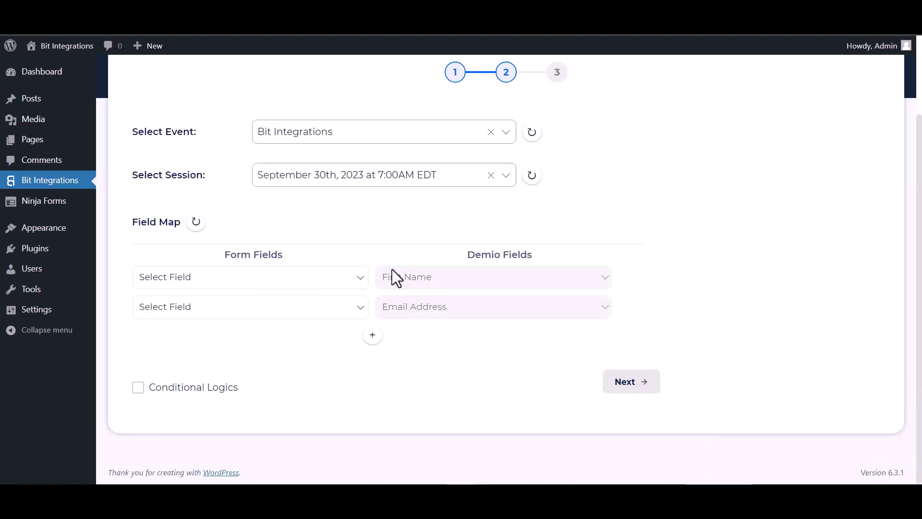
# Step: Map the form's First Name and Email fields in the first two rows
pyautogui.click(286, 280)
pyautogui.click(195, 316)
pyautogui.click(233, 317)
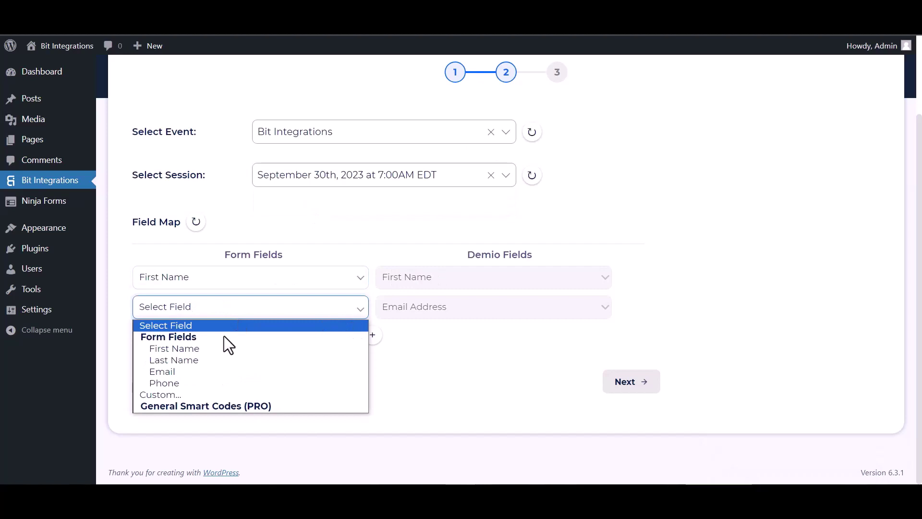
pyautogui.click(176, 371)
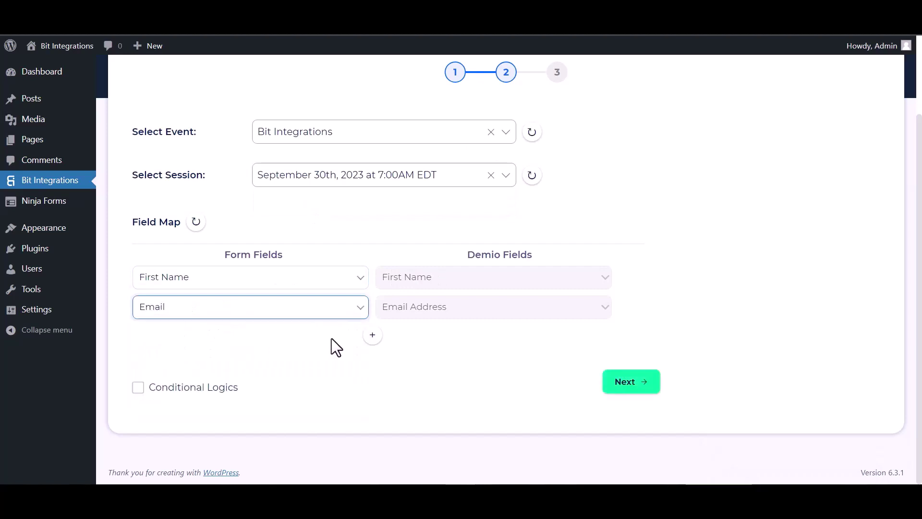
# Step: Add a row mapping the form's Last Name to Demio's Last Name
pyautogui.click(372, 334)
pyautogui.click(401, 342)
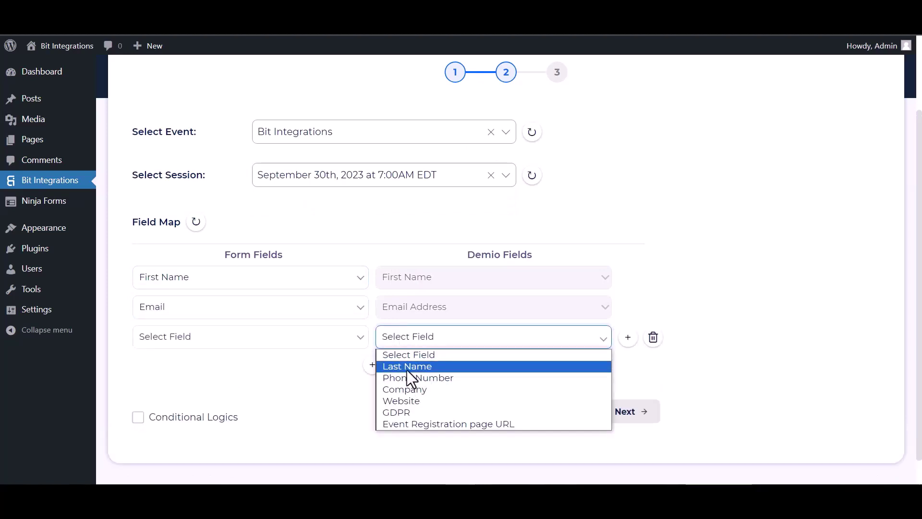
pyautogui.click(407, 367)
pyautogui.click(269, 337)
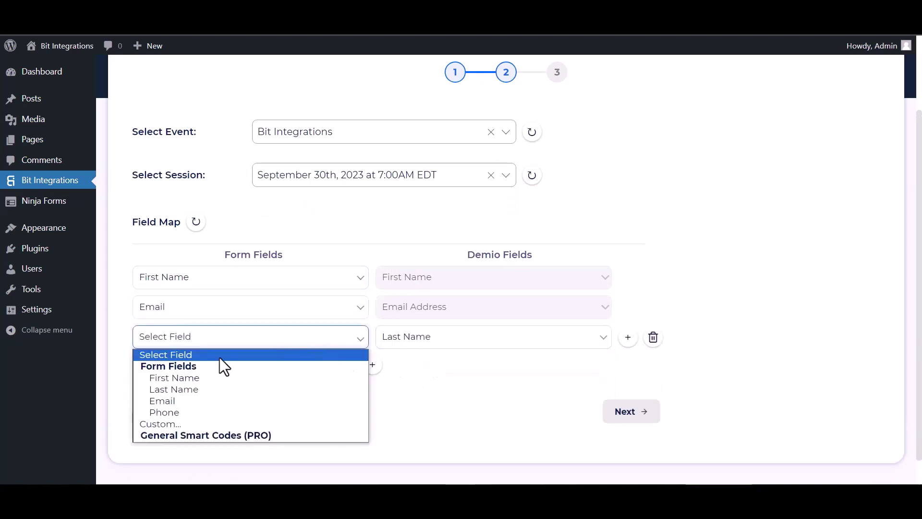
pyautogui.click(188, 388)
pyautogui.scroll(-1, 381, 348)
# Step: Add a row mapping the form's Phone field to Demio's Phone Number
pyautogui.click(373, 336)
pyautogui.click(396, 340)
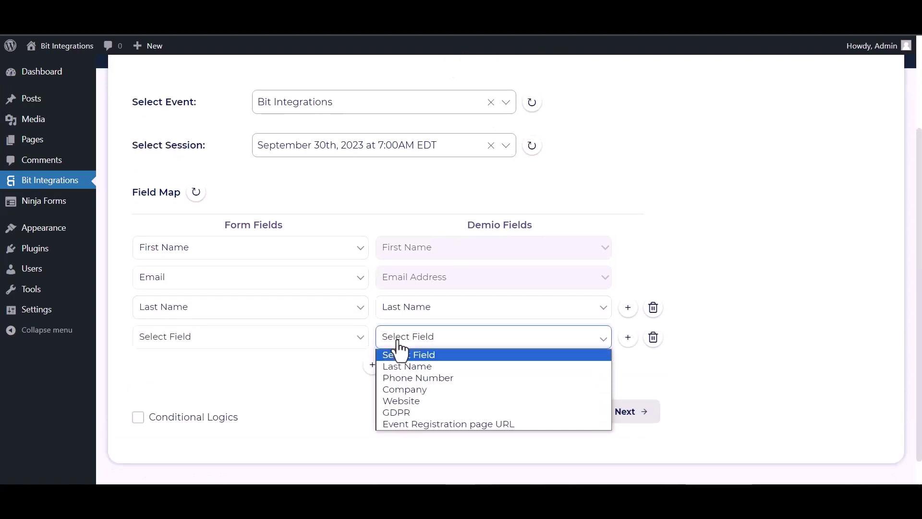
pyautogui.click(399, 377)
pyautogui.click(258, 342)
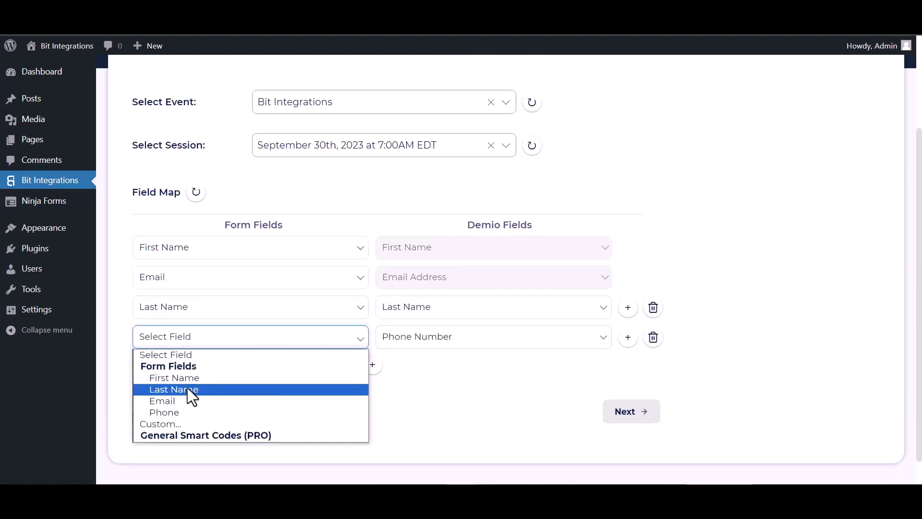
pyautogui.click(183, 412)
pyautogui.scroll(-1, 364, 323)
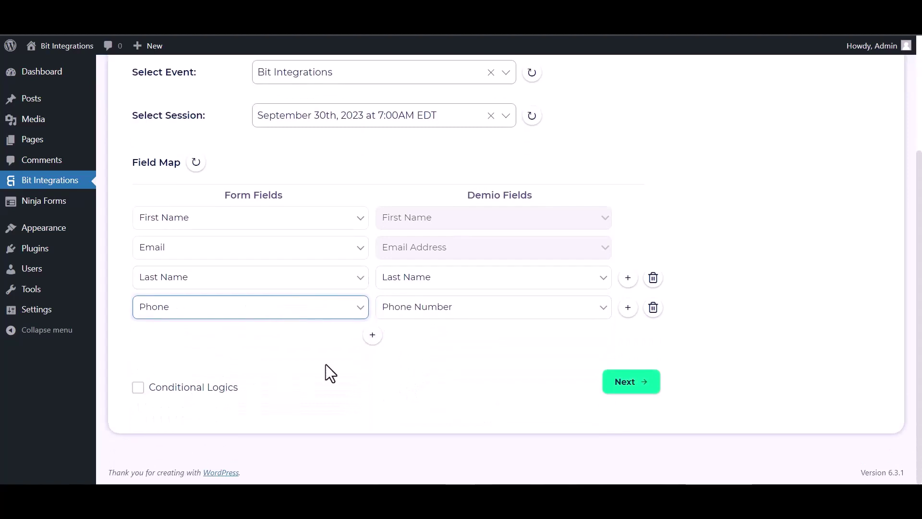
# Step: Toggle Conditional Logics on and back off, then finish and save the integration
pyautogui.click(137, 388)
pyautogui.scroll(-3, 223, 366)
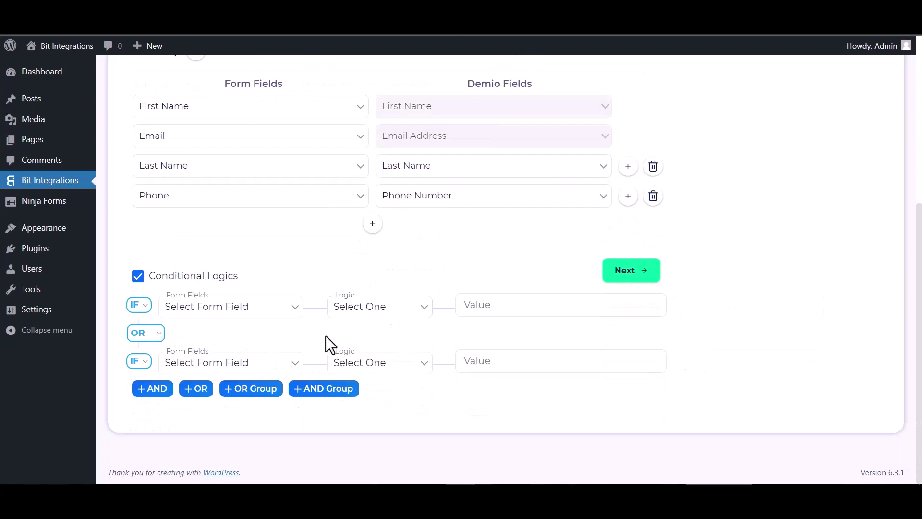
pyautogui.click(139, 275)
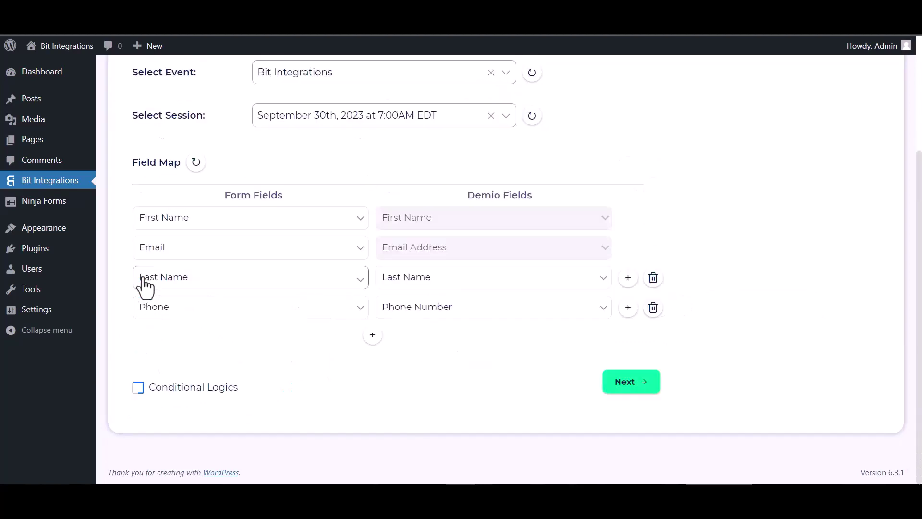
pyautogui.click(631, 384)
pyautogui.click(515, 234)
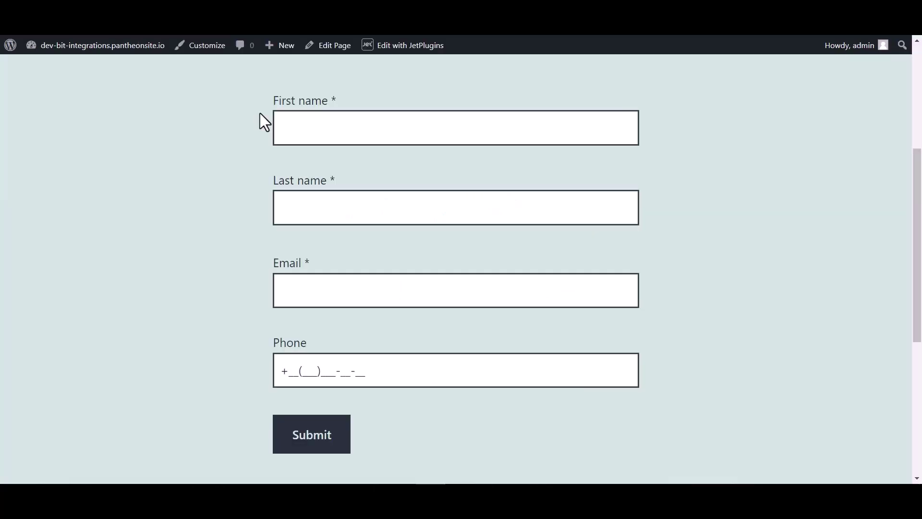
# Step: Submit the JetFormBuilder form with first name Bit, last name Integrations, a test email and phone number
pyautogui.click(320, 123)
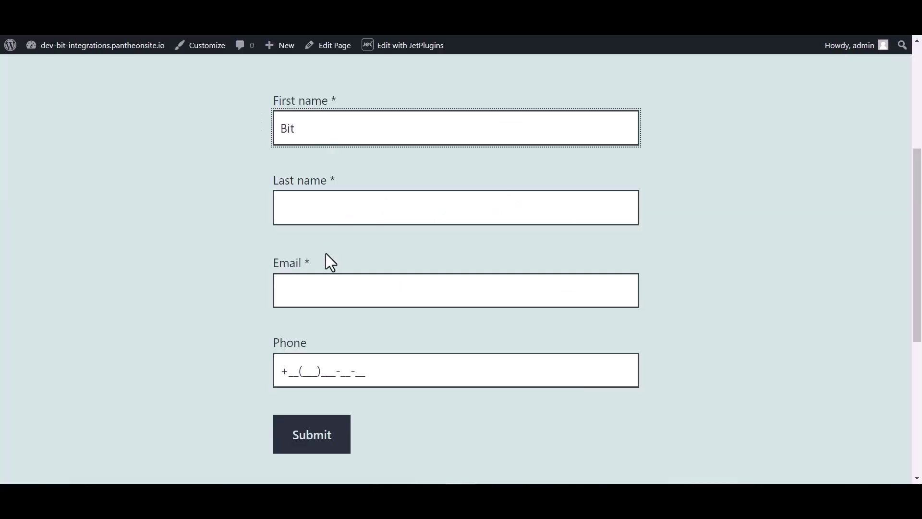
pyautogui.click(312, 209)
pyautogui.write('Integ')
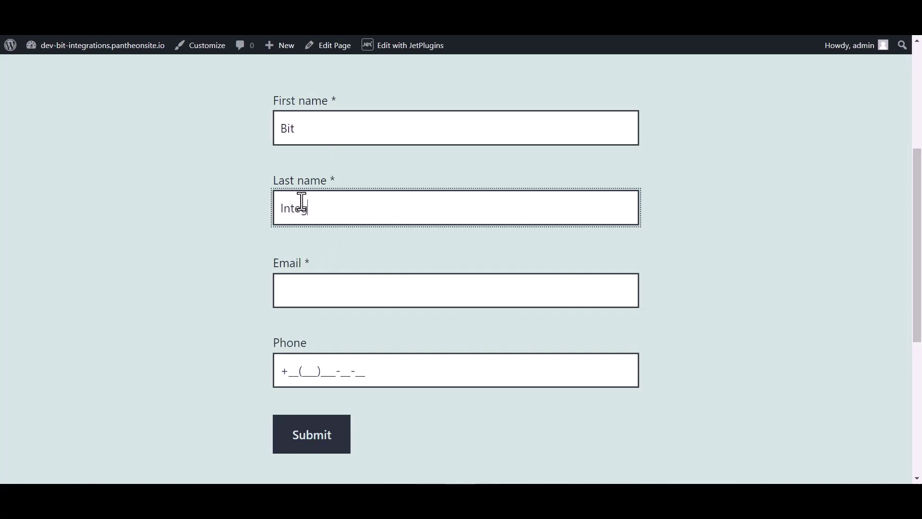
pyautogui.write('rations')
pyautogui.click(302, 297)
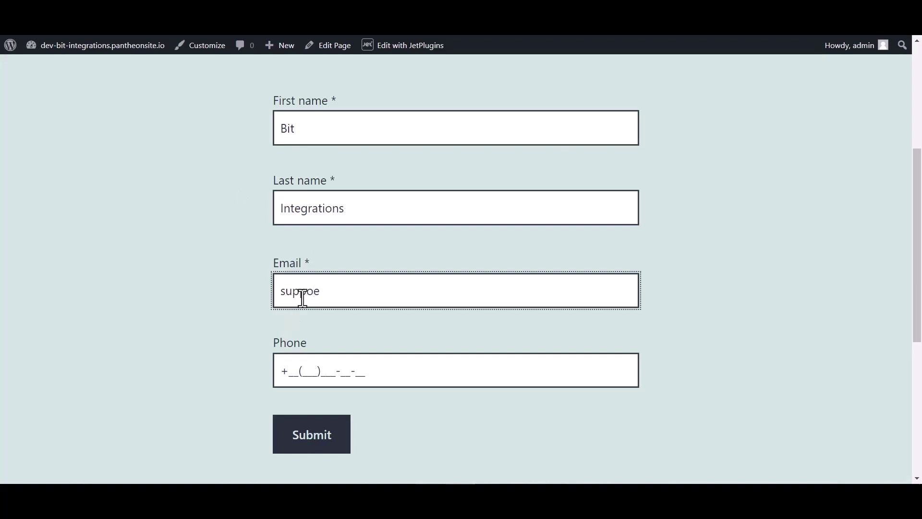
pyautogui.press('BackSpace')
pyautogui.click(311, 365)
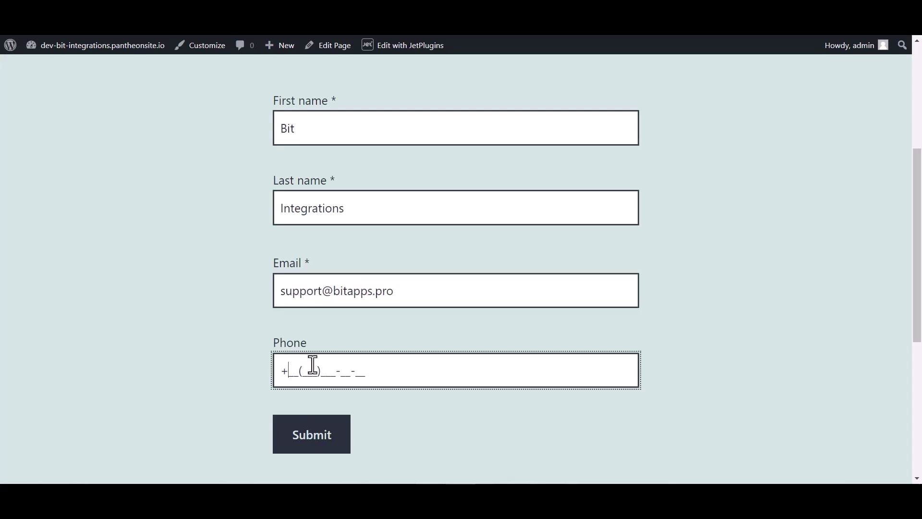
pyautogui.write('44(455)5')
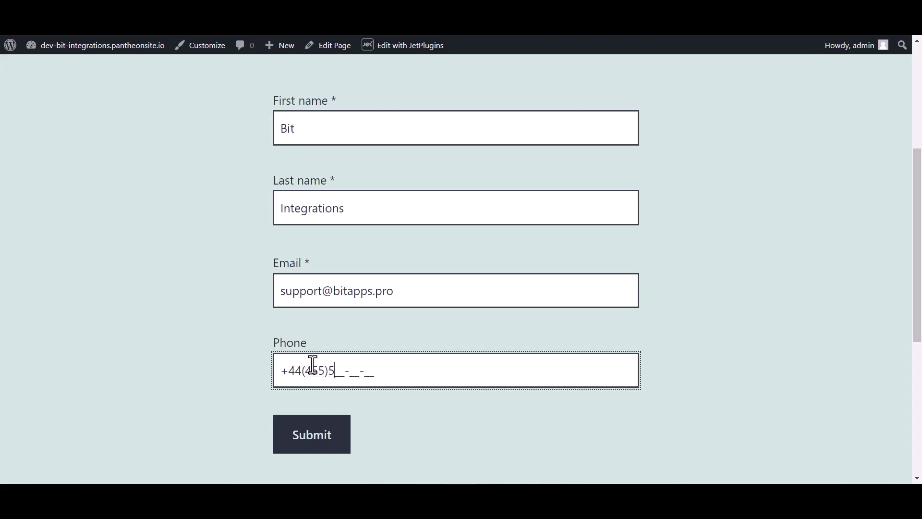
pyautogui.write('66-6')
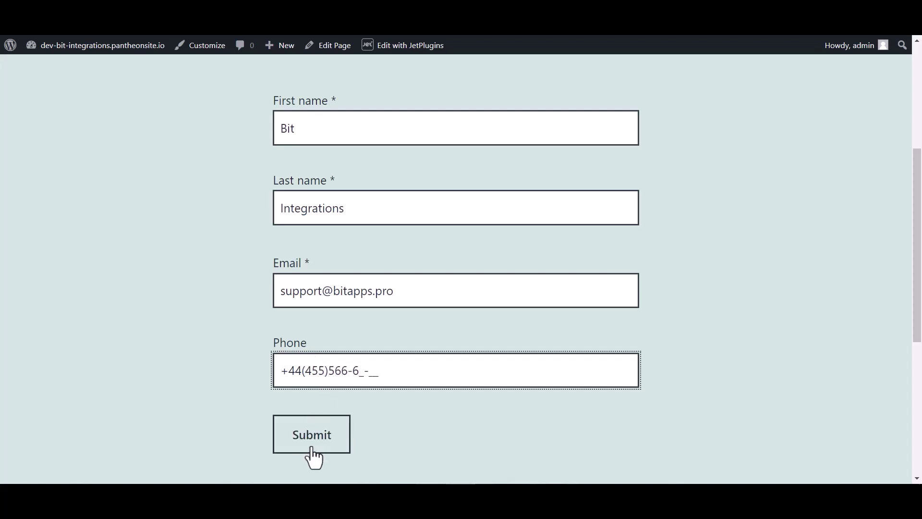
pyautogui.click(312, 446)
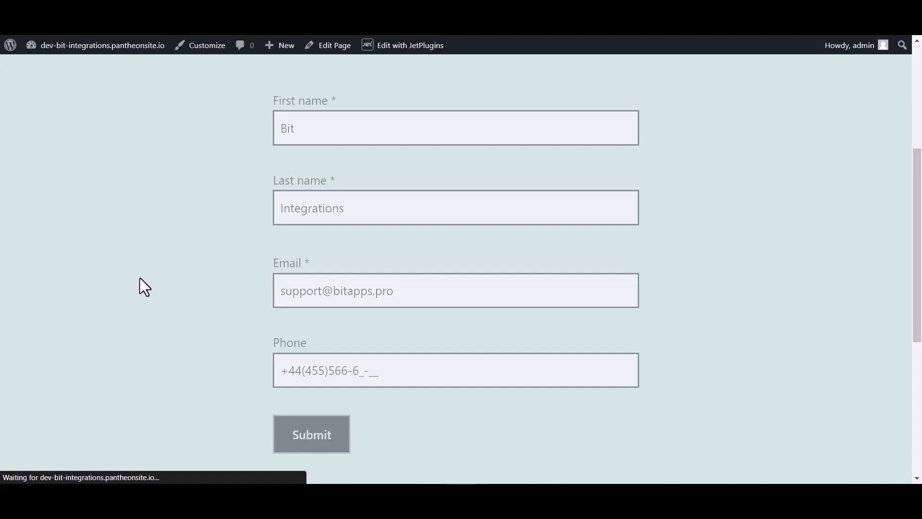
# Step: Open the People list of Demio's September 30th session and view the new registrant's details
pyautogui.scroll(-3, 361, 246)
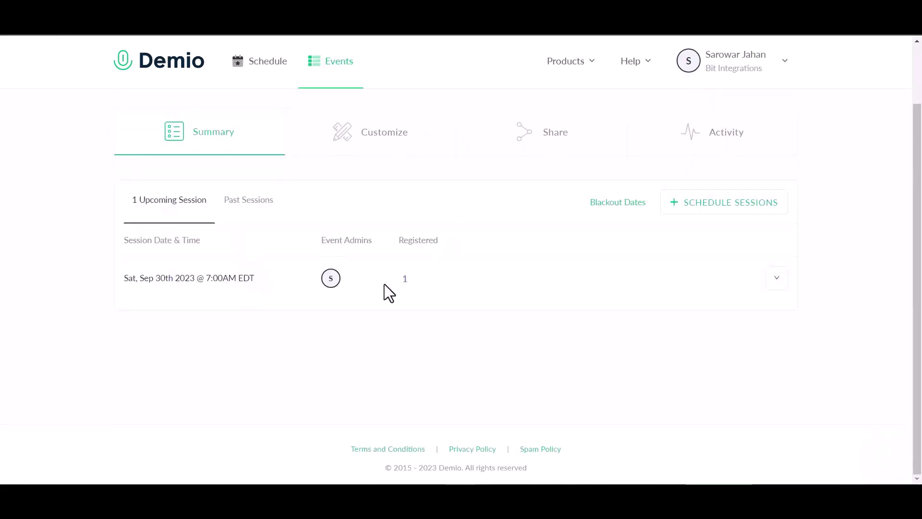
pyautogui.click(257, 288)
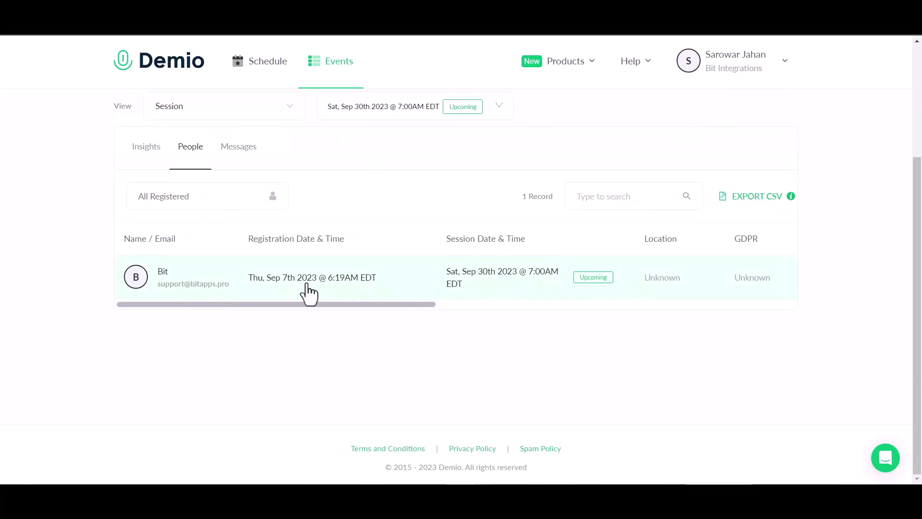
pyautogui.click(172, 289)
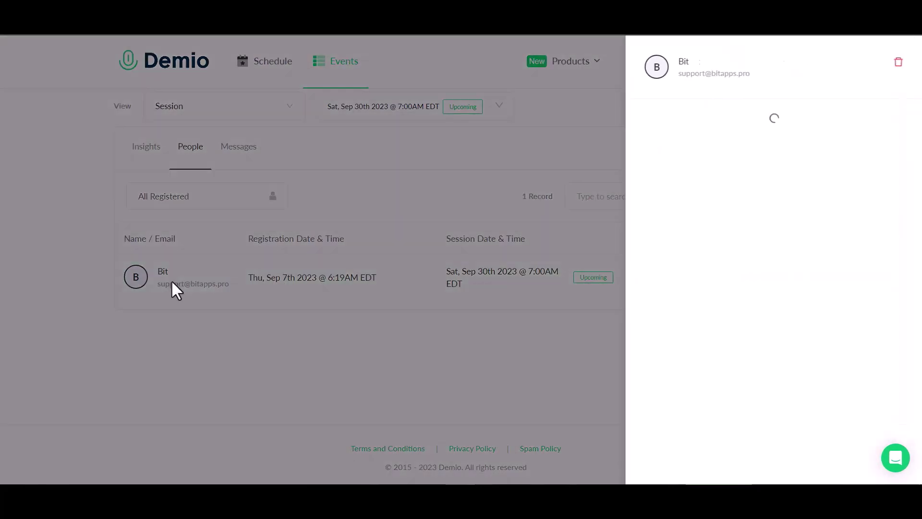